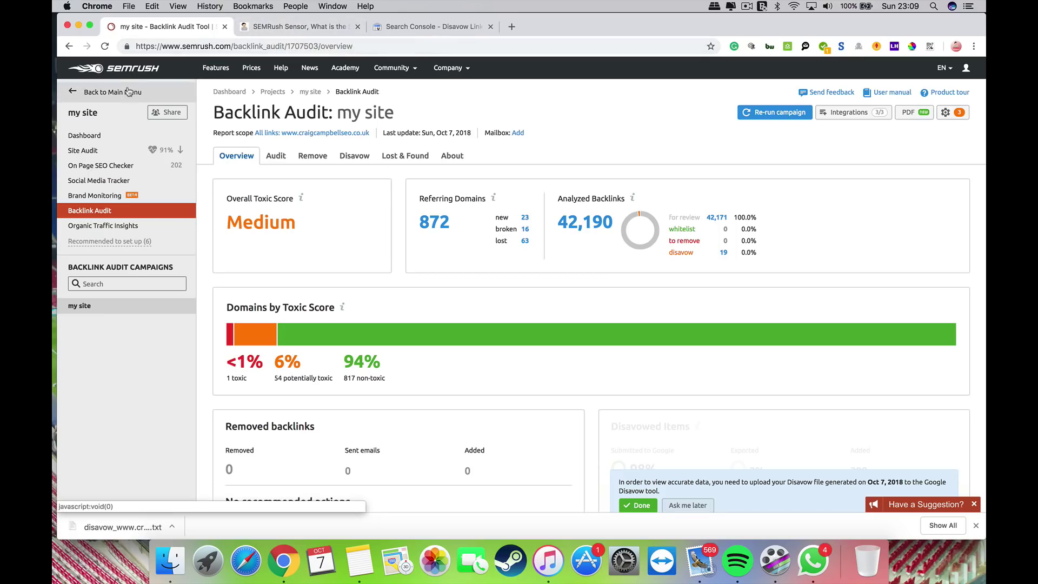
From the main SEMrush dashboard, open the my site project and its Backlink Audit card.
left_click(124, 91)
left_click(115, 124)
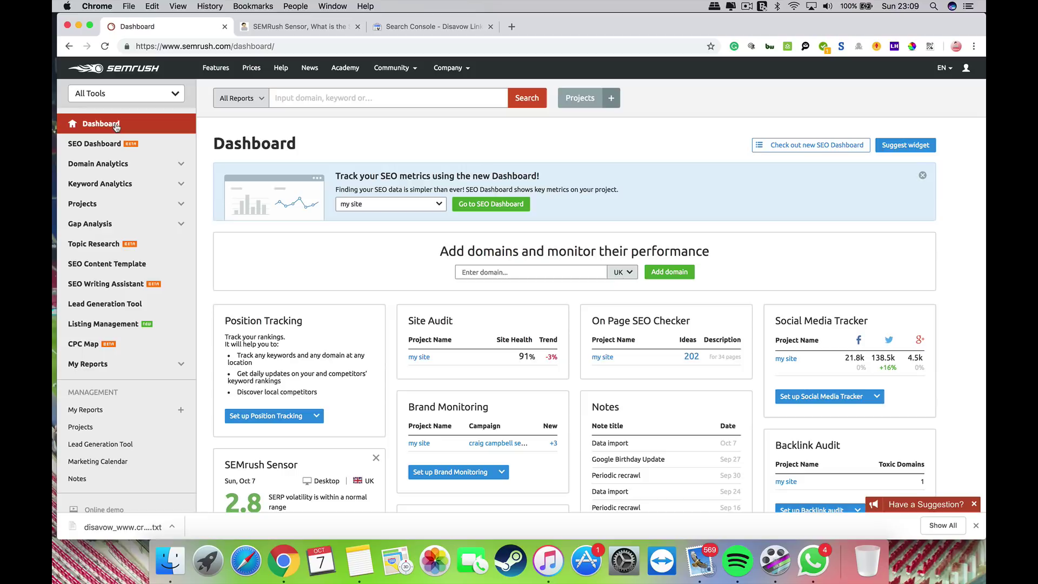
left_click(100, 203)
left_click(76, 268)
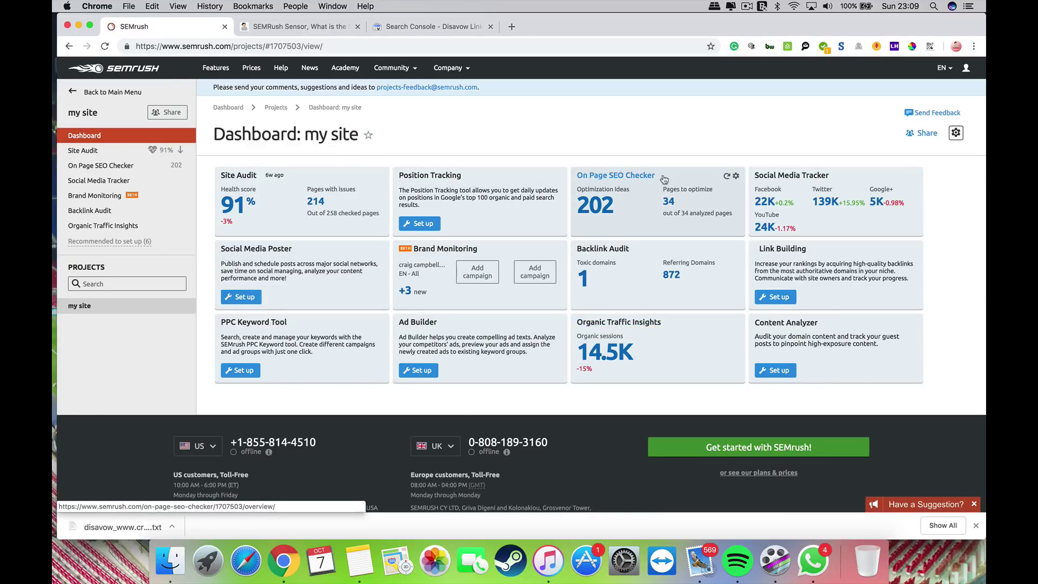
left_click(623, 263)
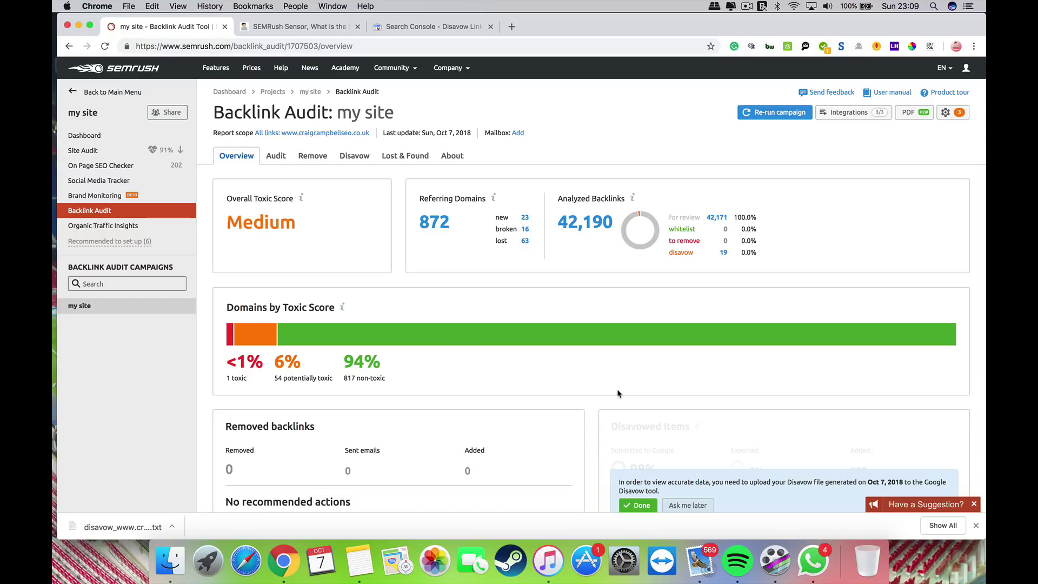
Review the connected integrations and mark the disavow file as uploaded to Google.
left_click(854, 114)
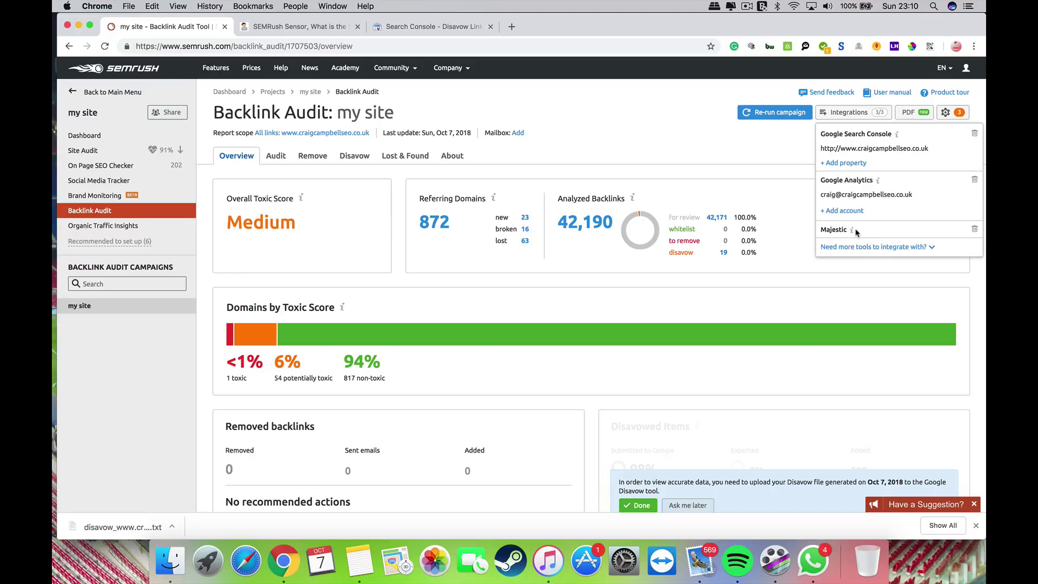
mouse_move(851, 232)
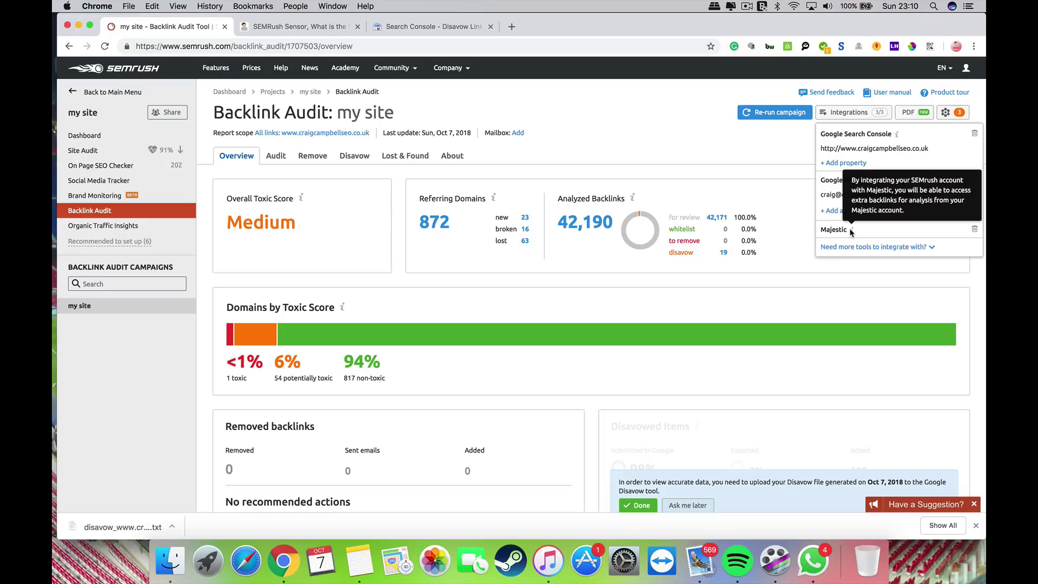
left_click(637, 505)
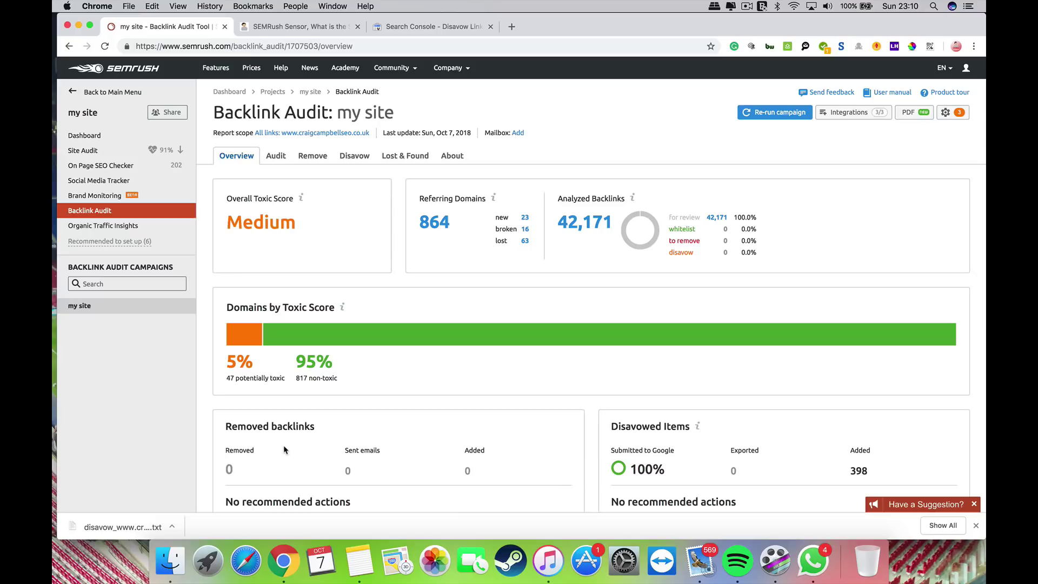
scroll(284, 448, "down", 2)
scroll(283, 446, "down", 2)
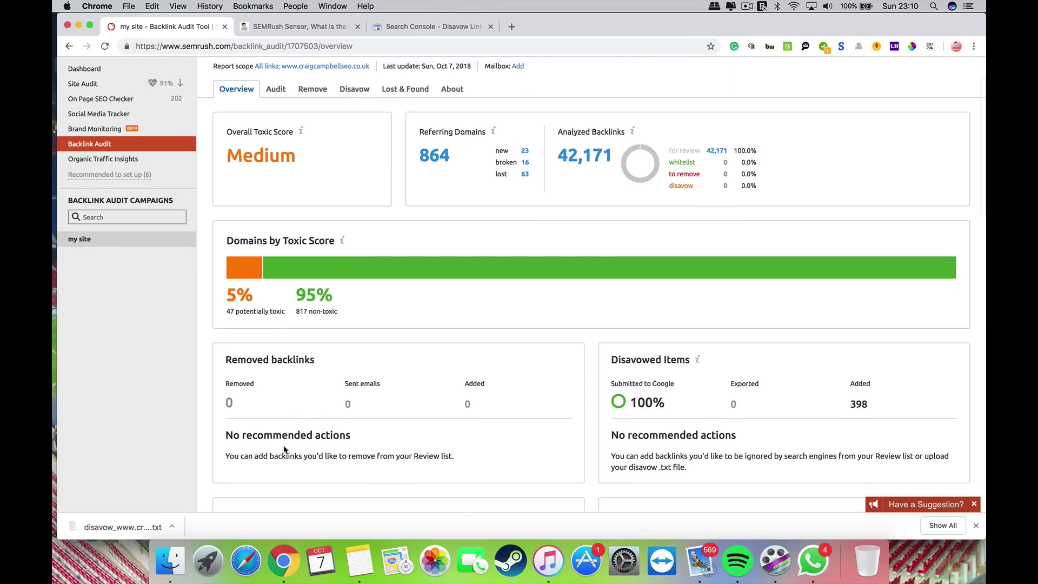
mouse_move(251, 244)
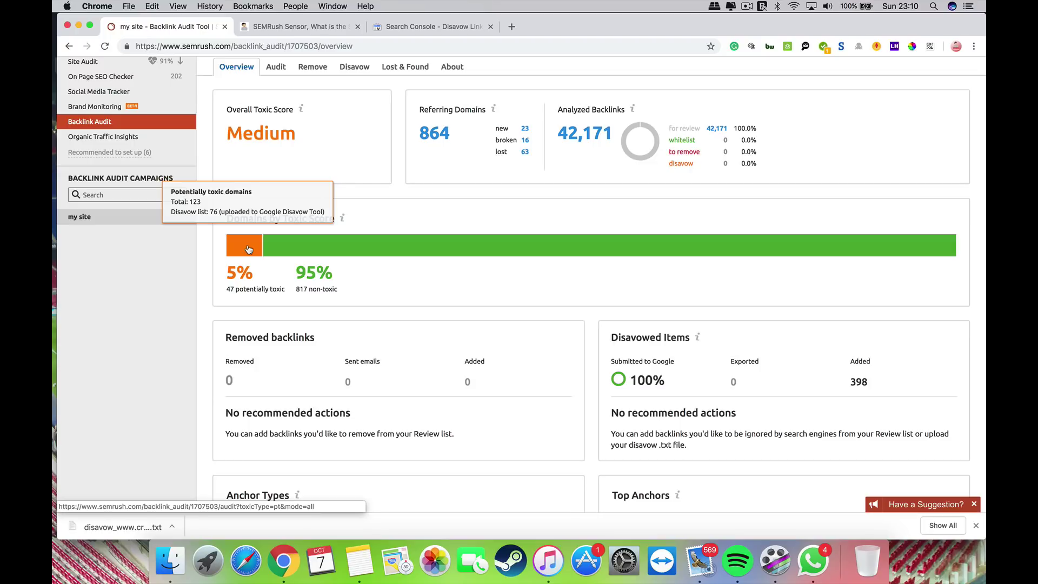
mouse_move(342, 250)
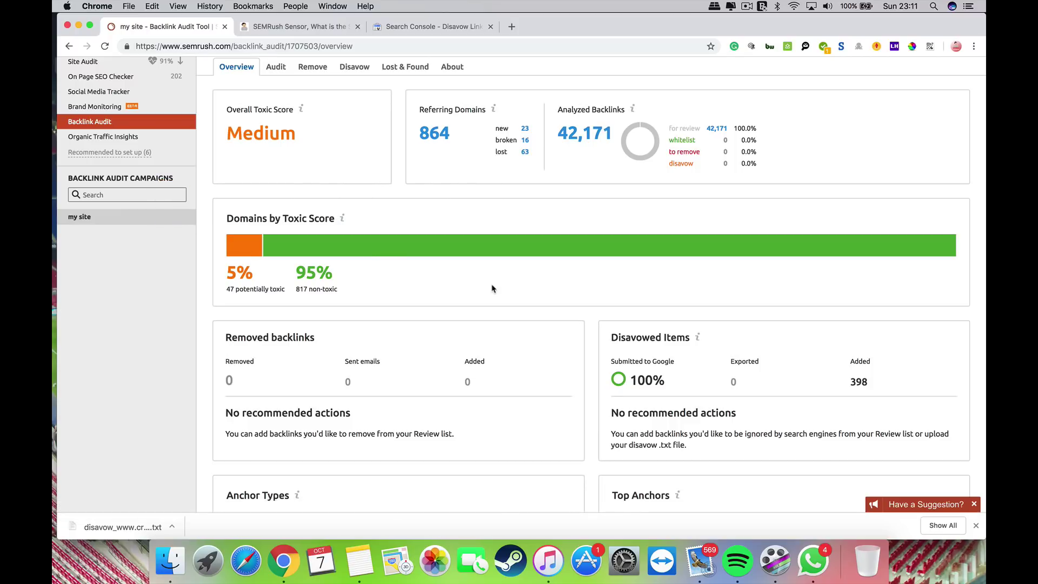
scroll(492, 288, "down", 3)
scroll(492, 288, "down", 10)
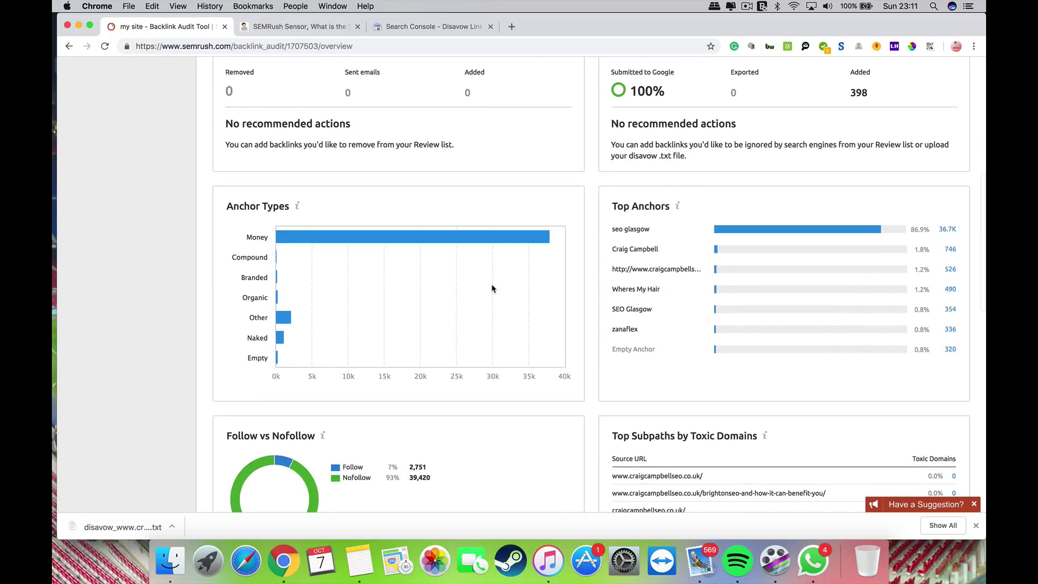
scroll(492, 288, "down", 5)
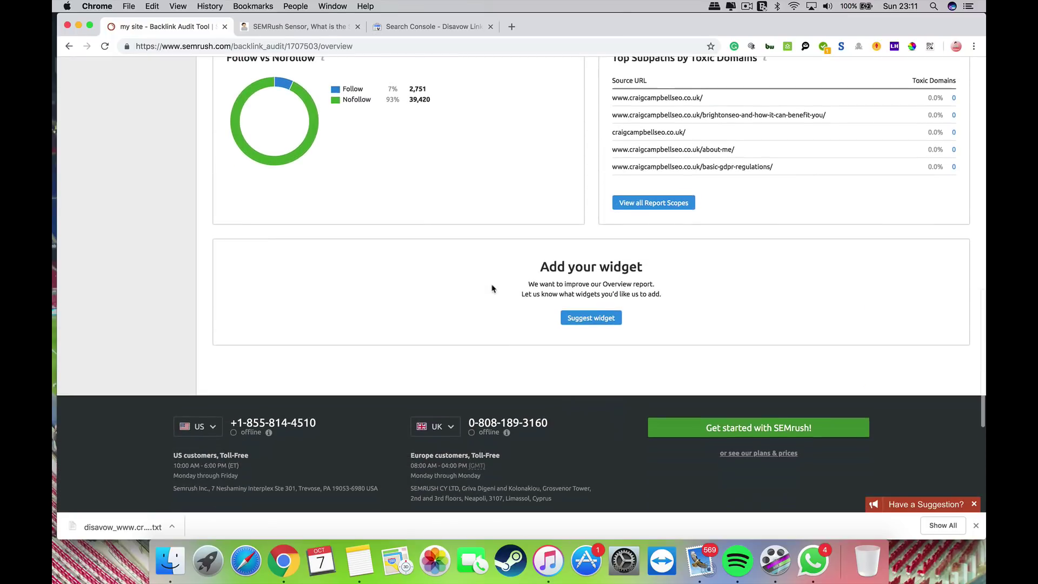
scroll(492, 288, "up", 2)
scroll(492, 289, "up", 10)
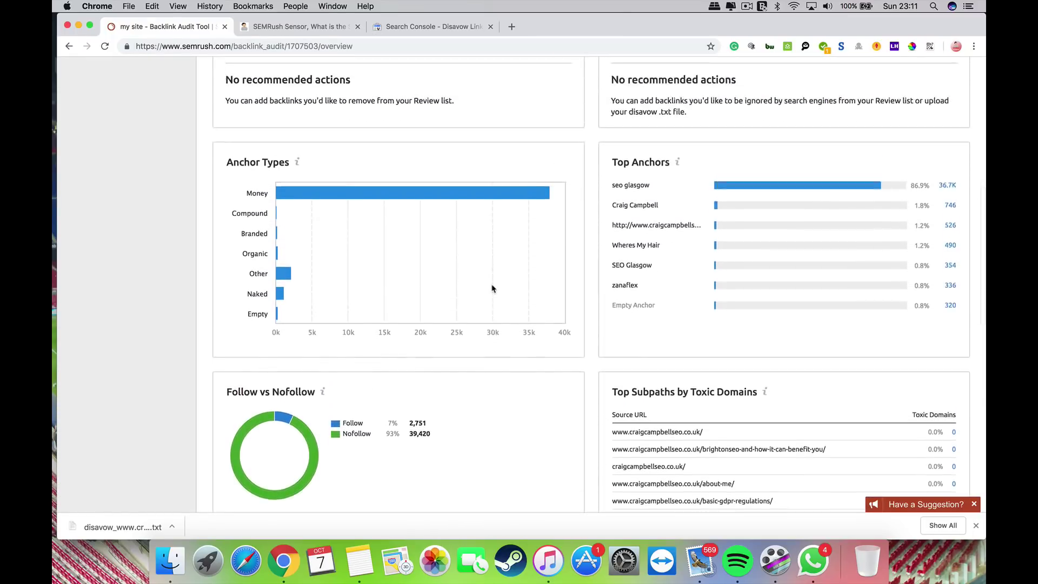
scroll(492, 289, "up", 3)
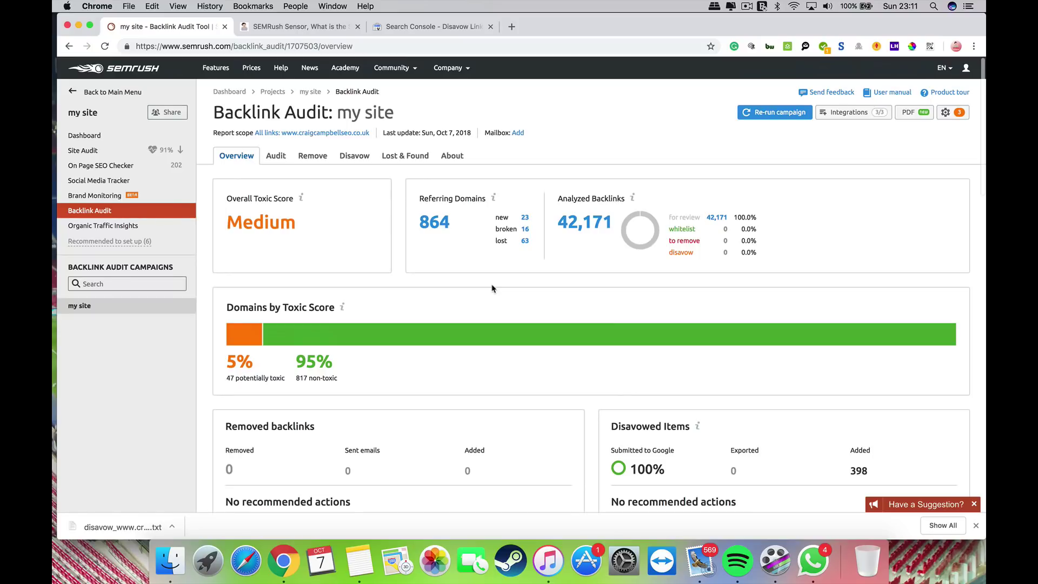
mouse_move(245, 338)
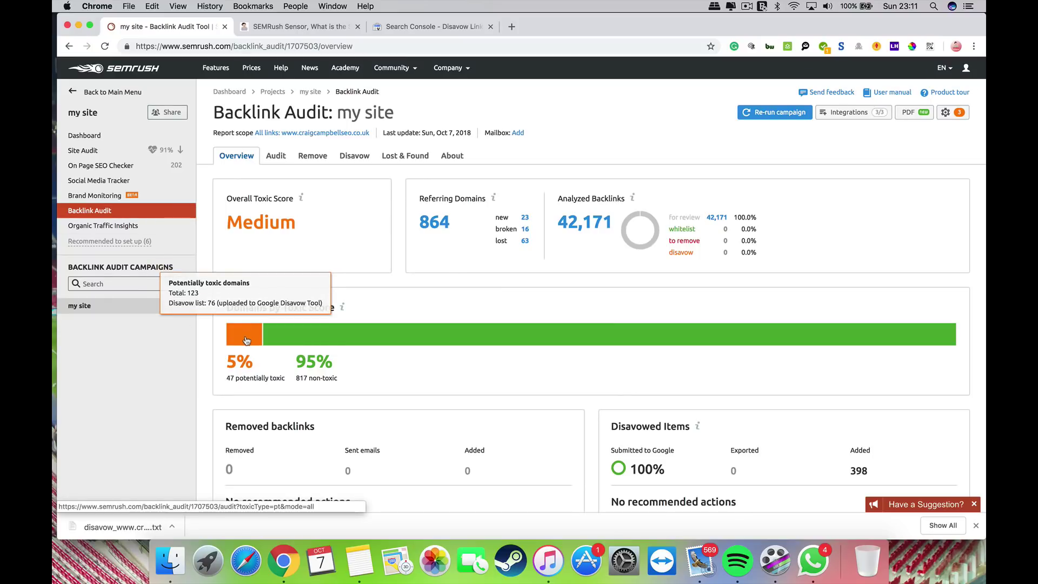
Open the Audit list of the 47 potentially toxic domains and scroll through it.
left_click(243, 367)
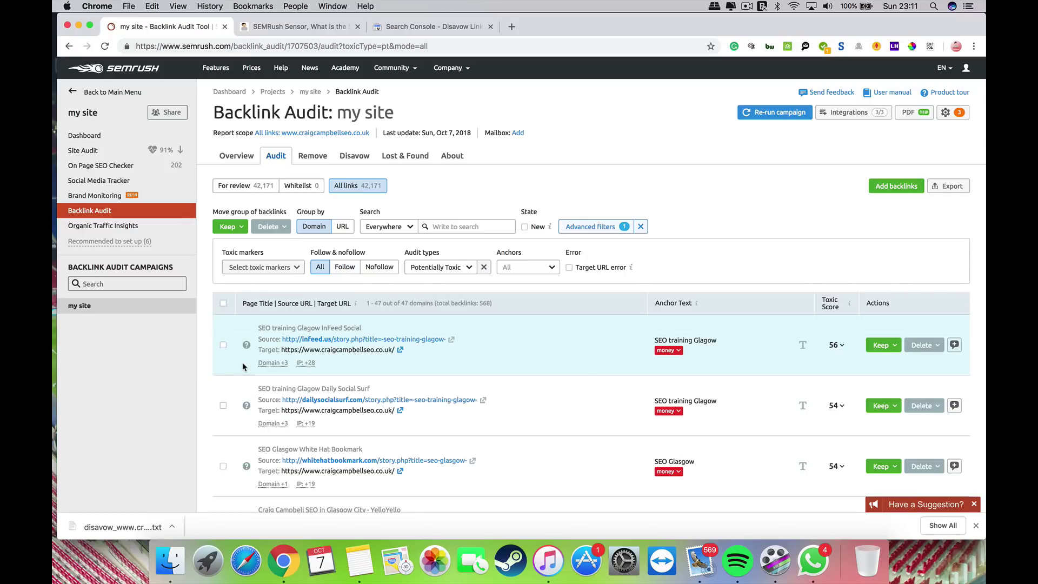
scroll(243, 367, "down", 3)
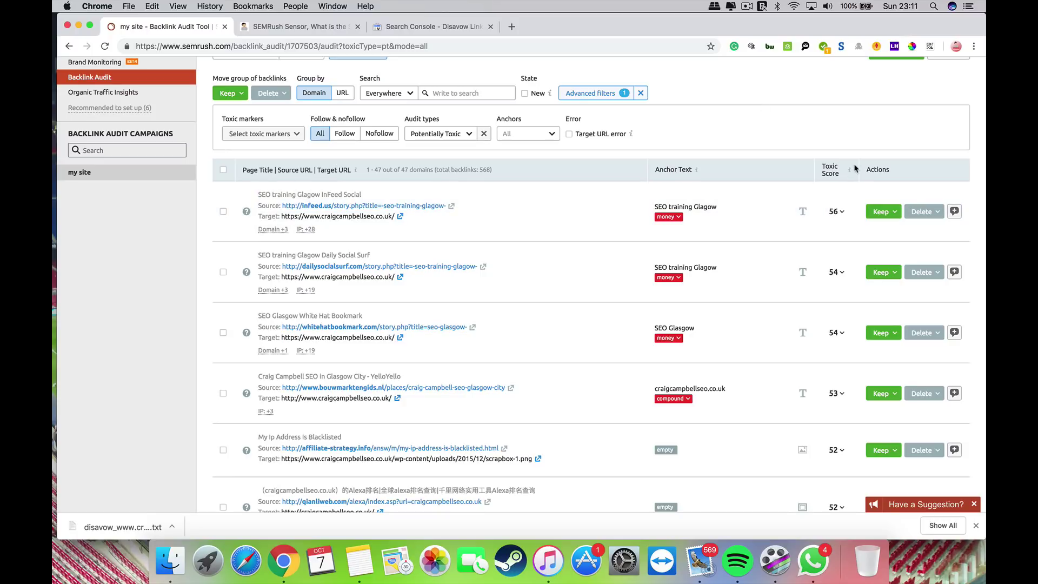
mouse_move(851, 172)
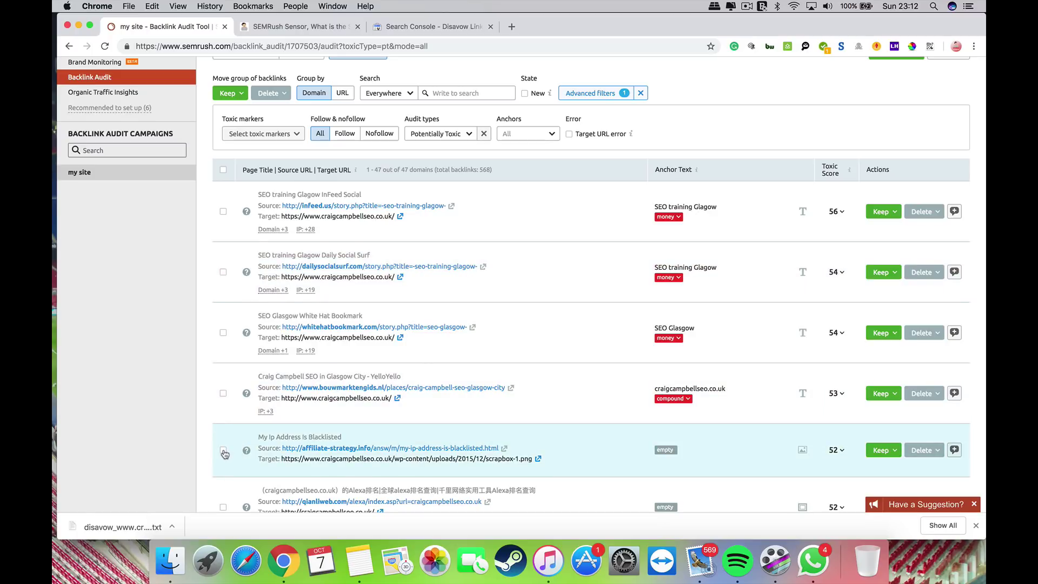
Move the My Ip Address Is Blacklisted backlink's domain to the disavow list.
left_click(223, 452)
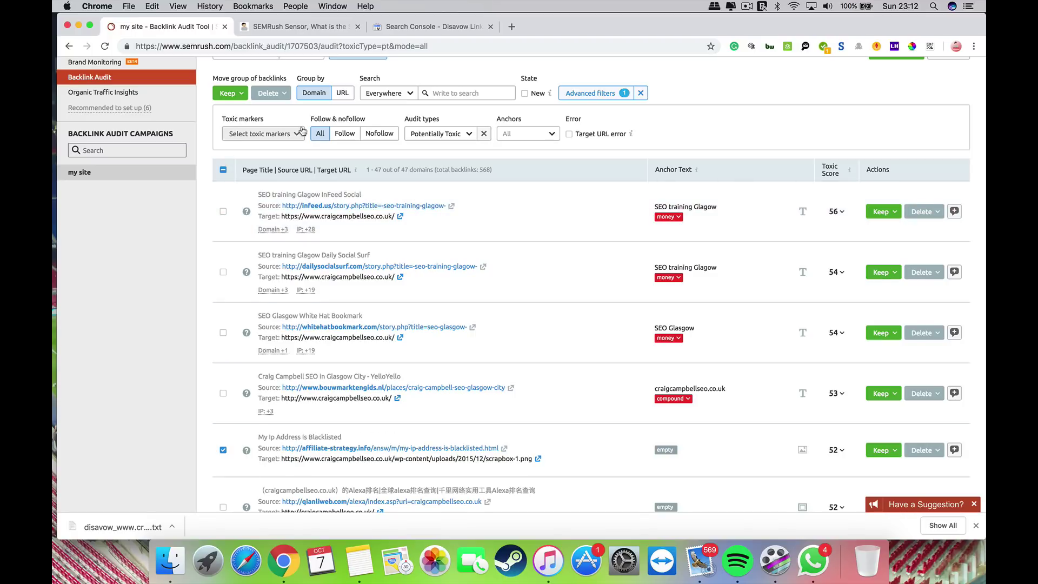
left_click(283, 94)
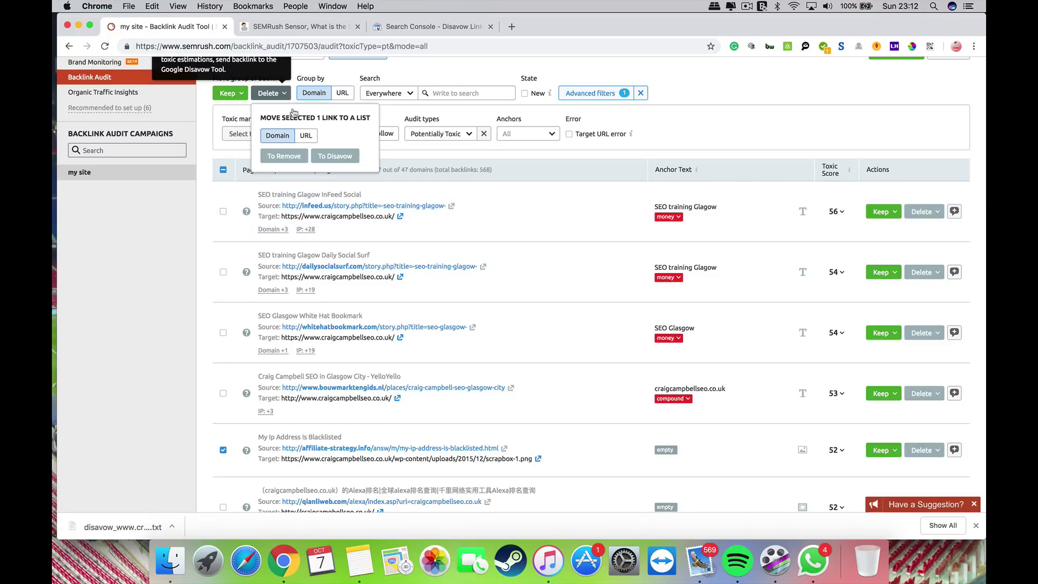
left_click(335, 156)
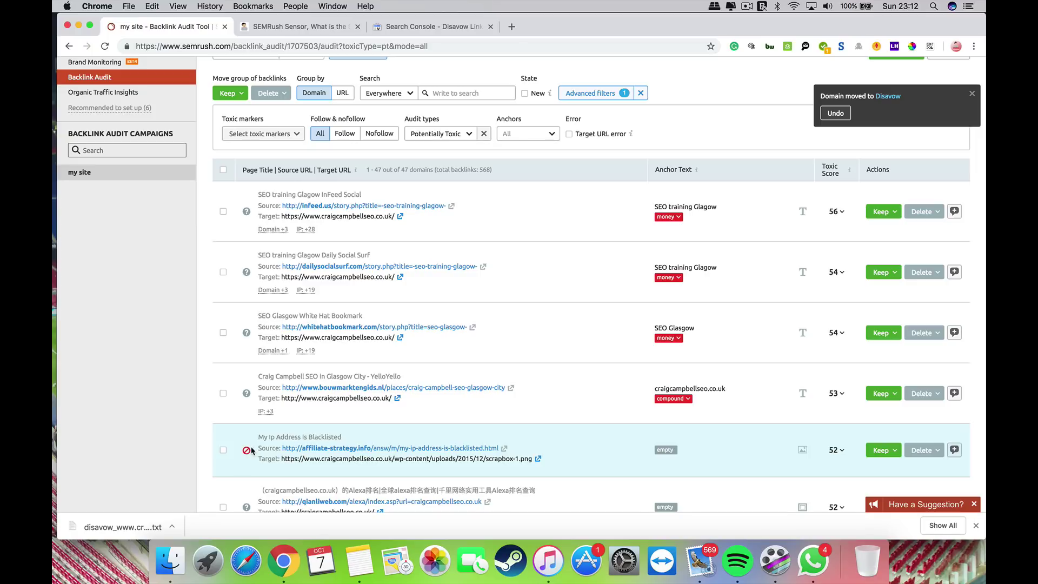
Send the score-48 domains bxkauto.com and zke6.com to the disavow list.
mouse_move(247, 453)
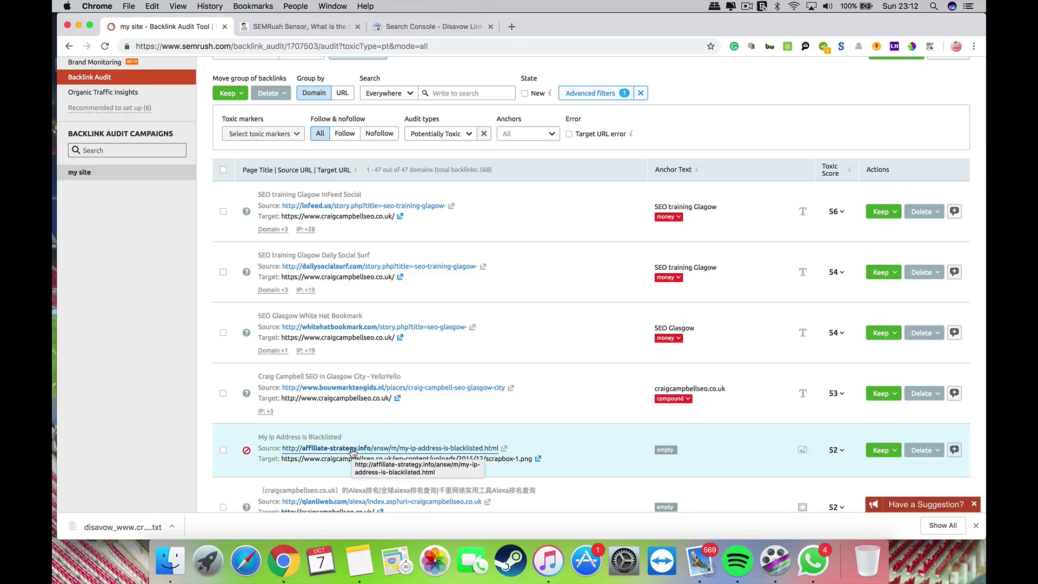
mouse_move(247, 272)
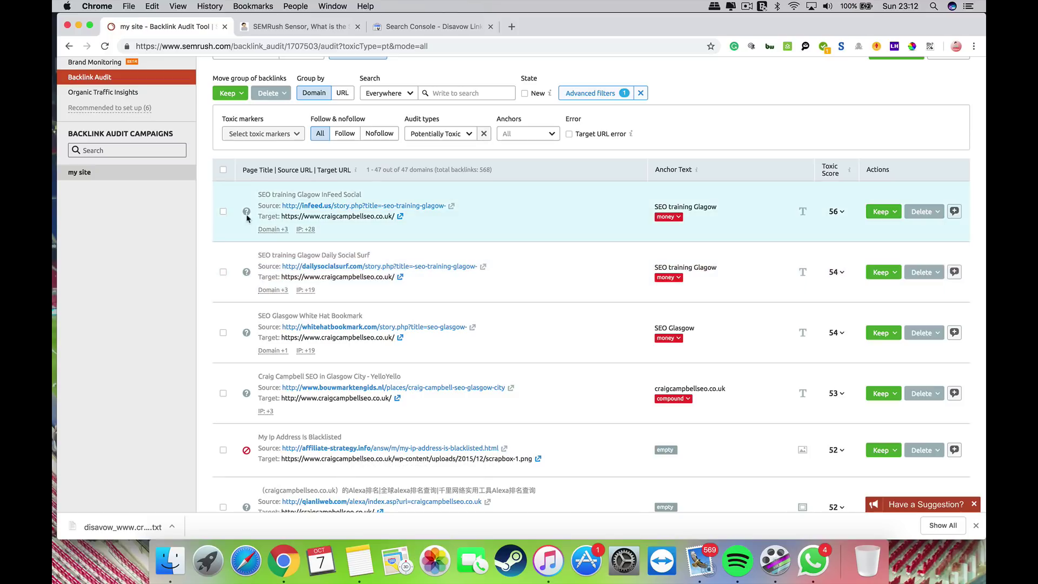
triple_click(554, 167)
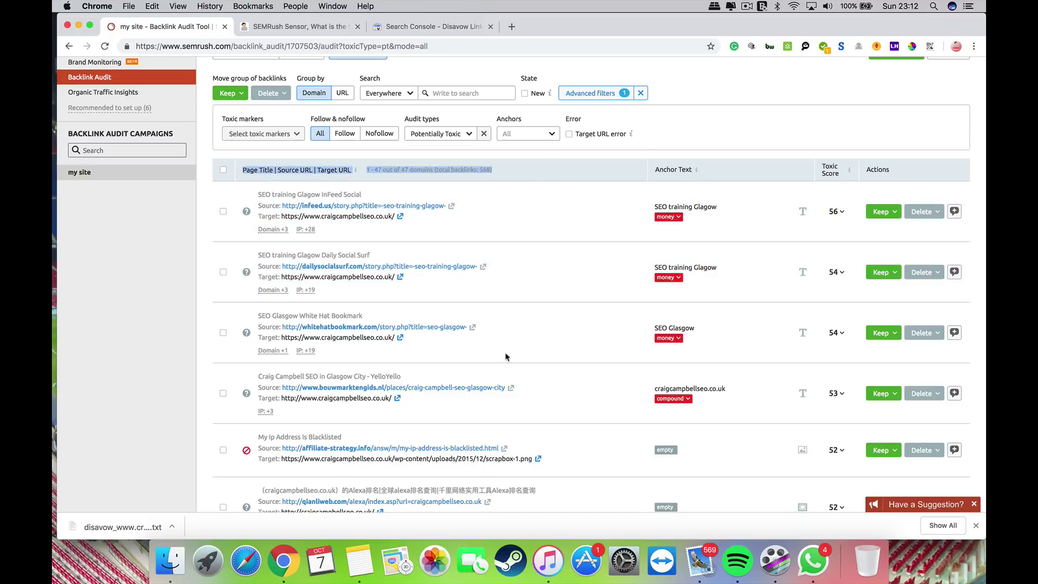
left_click_drag(506, 357, 485, 303)
scroll(506, 367, "down", 10)
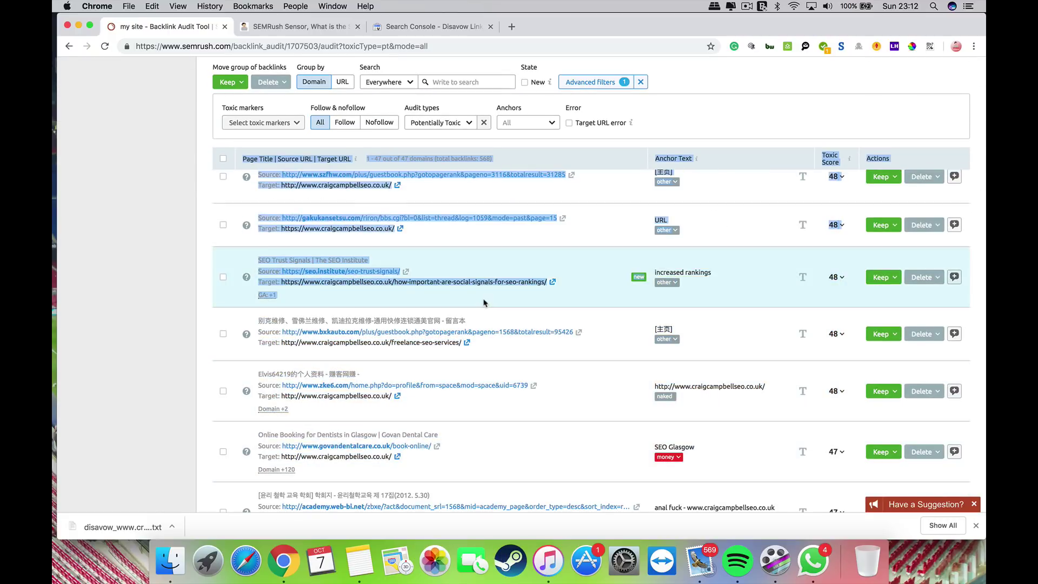
left_click(222, 334)
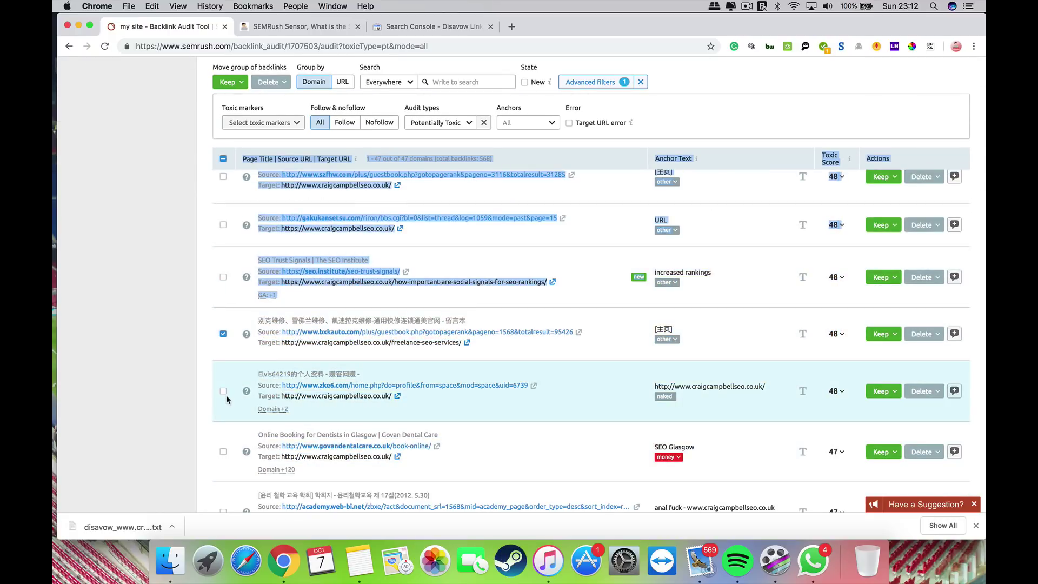
left_click(222, 391)
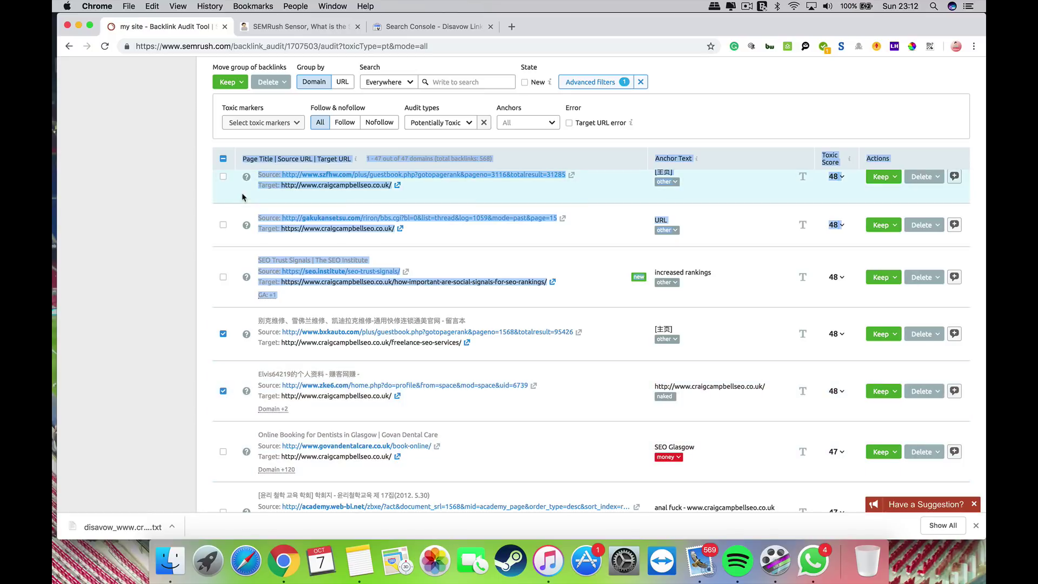
left_click(270, 81)
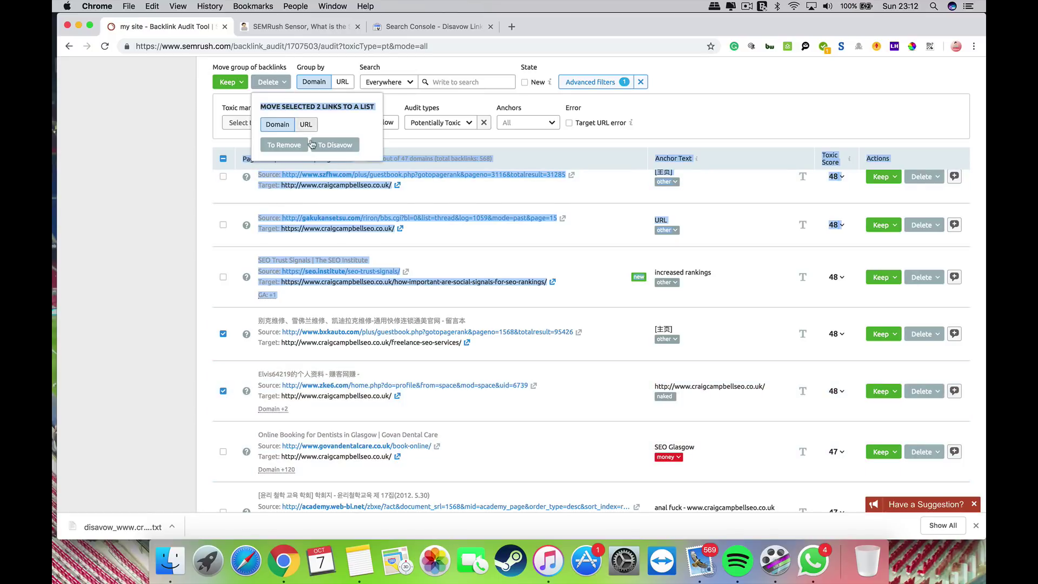
left_click(342, 146)
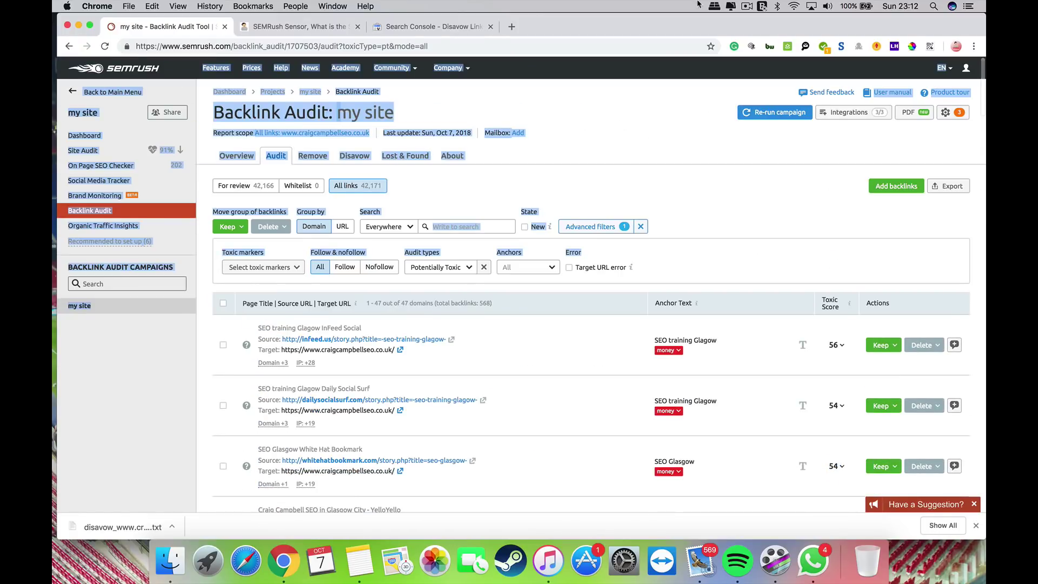
left_click(230, 157)
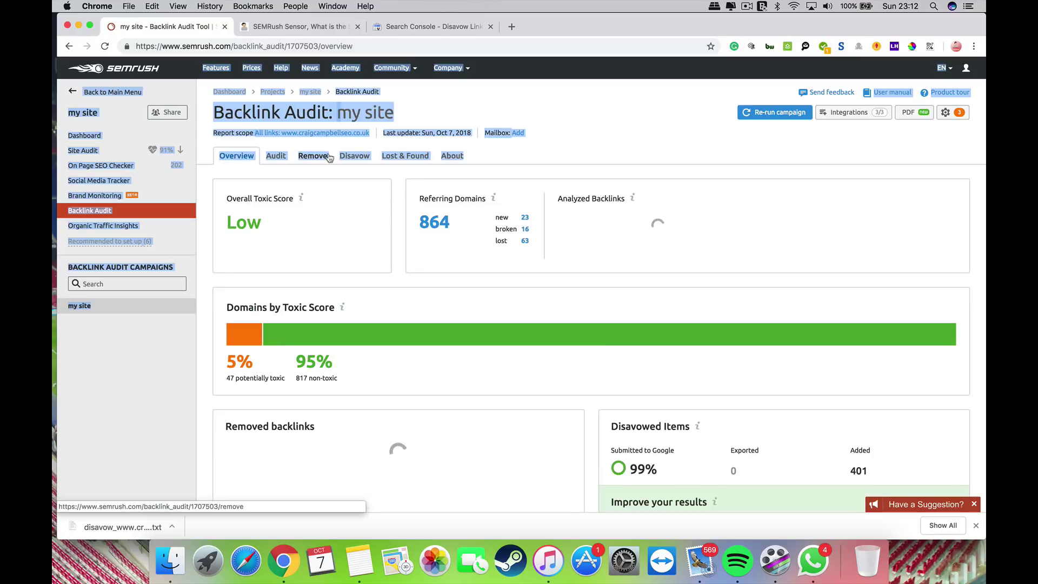
left_click(587, 149)
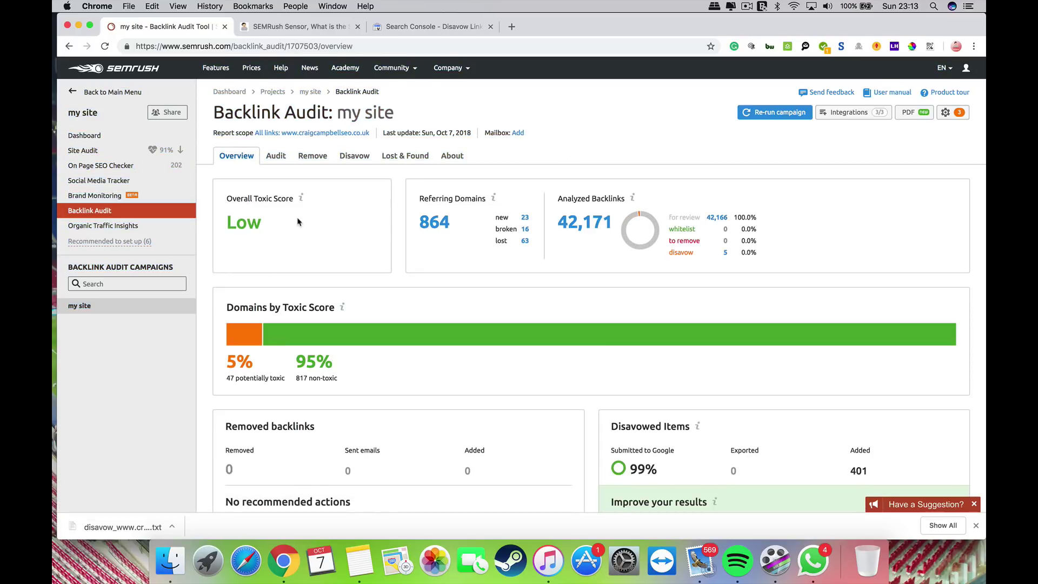
left_click(277, 156)
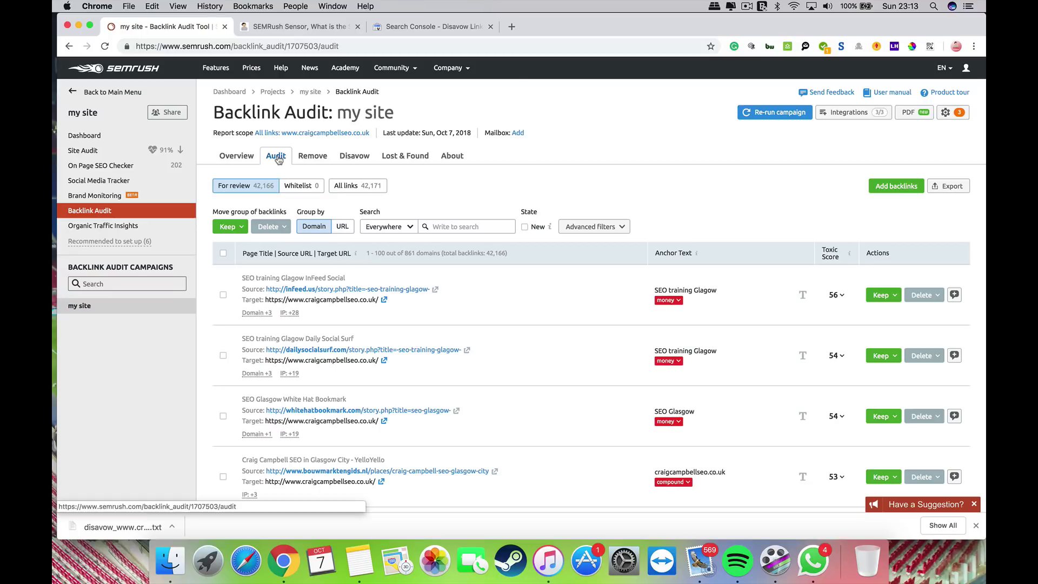
left_click(314, 161)
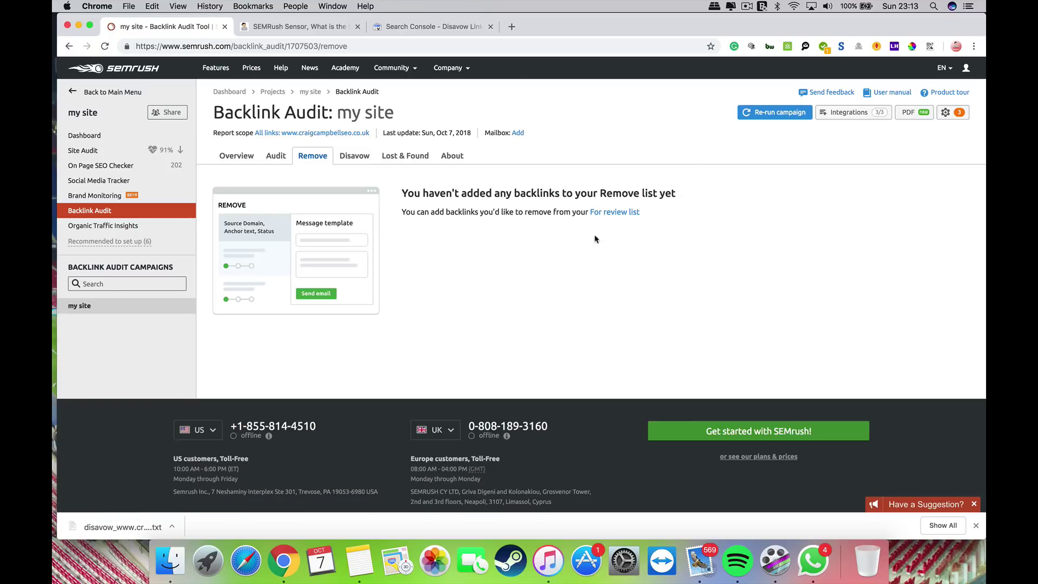
left_click(355, 157)
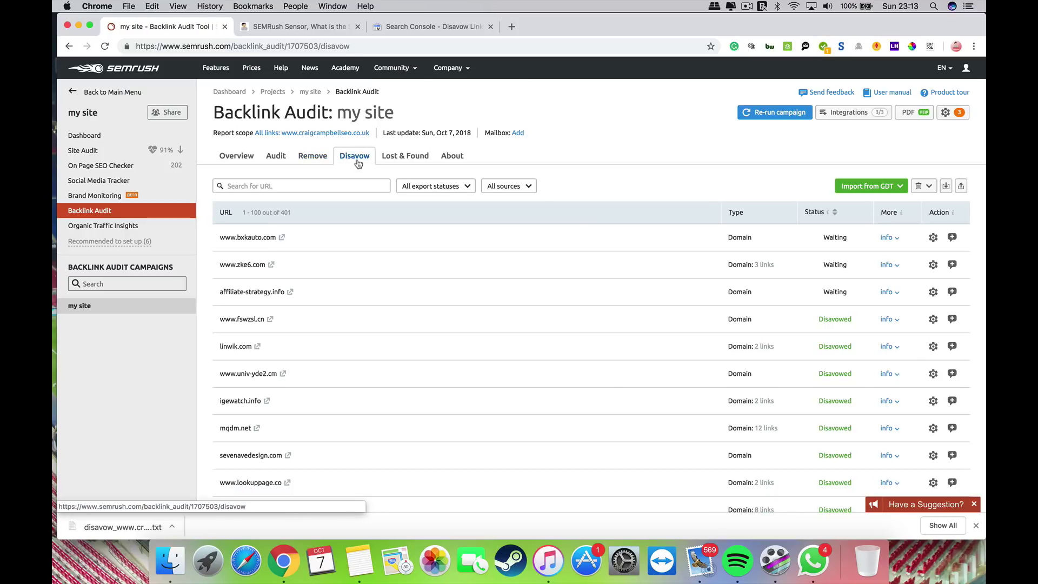
left_click(419, 157)
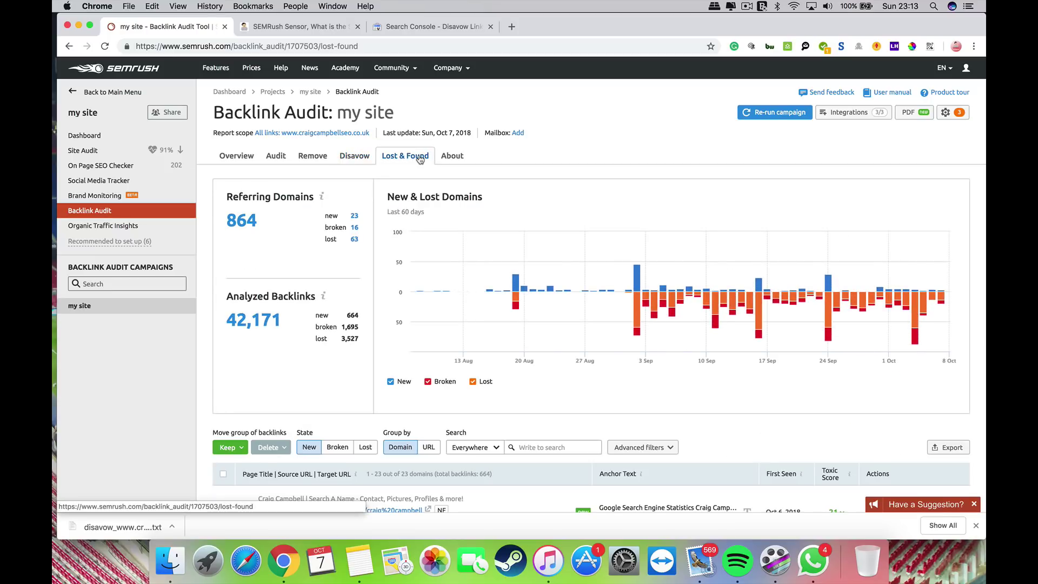
left_click(453, 158)
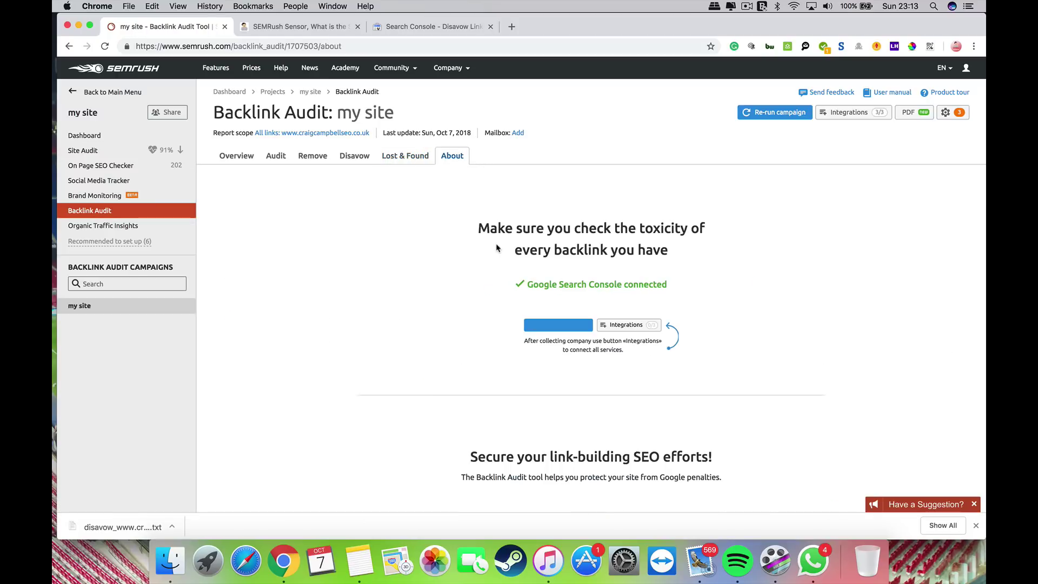
left_click(315, 157)
left_click(354, 157)
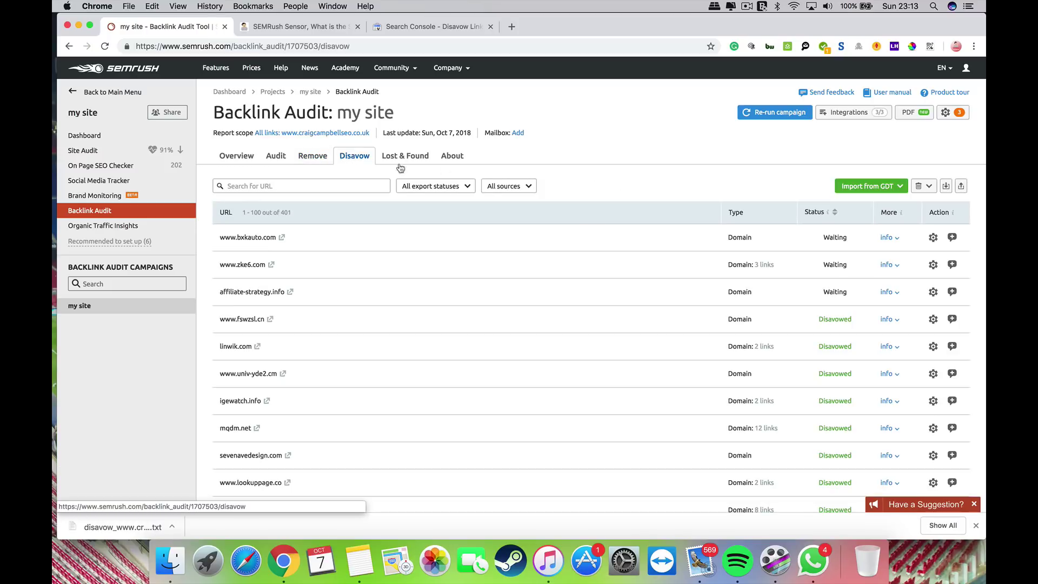
left_click(238, 159)
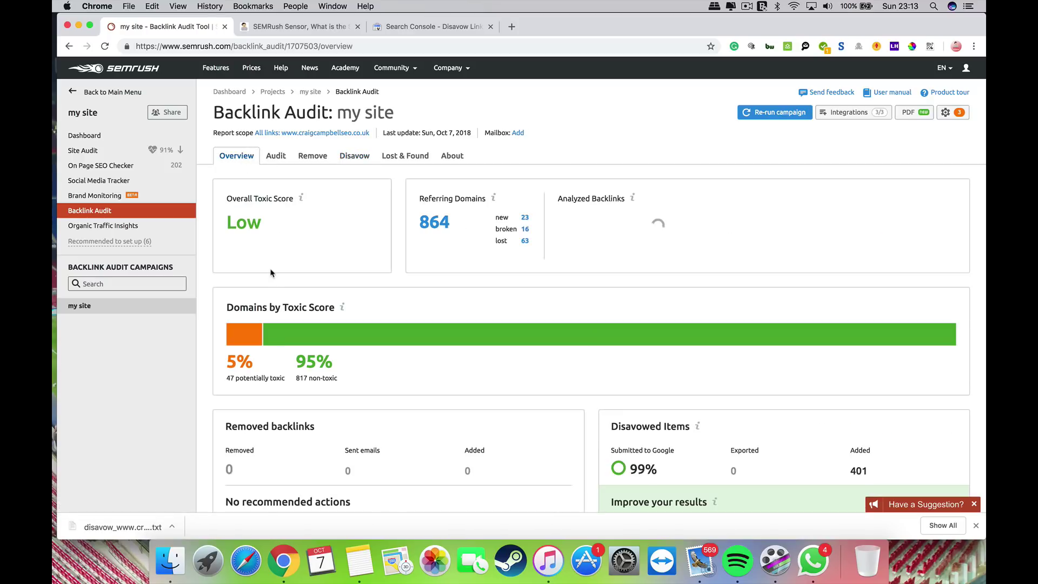
left_click(244, 362)
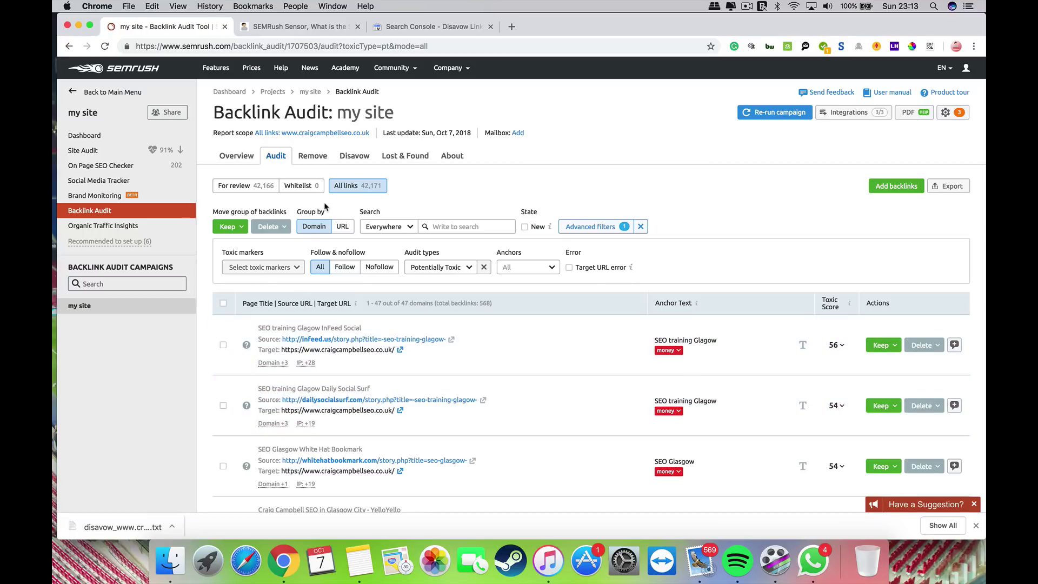
Export the Disavow list as a .txt file, mark it uploaded, and go to Search Console.
left_click(354, 157)
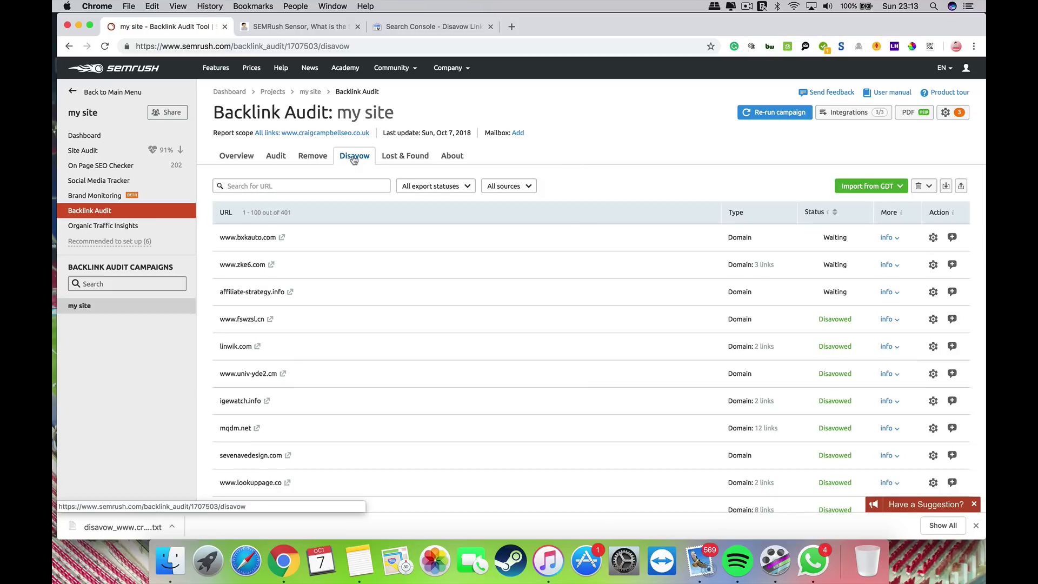
left_click(961, 186)
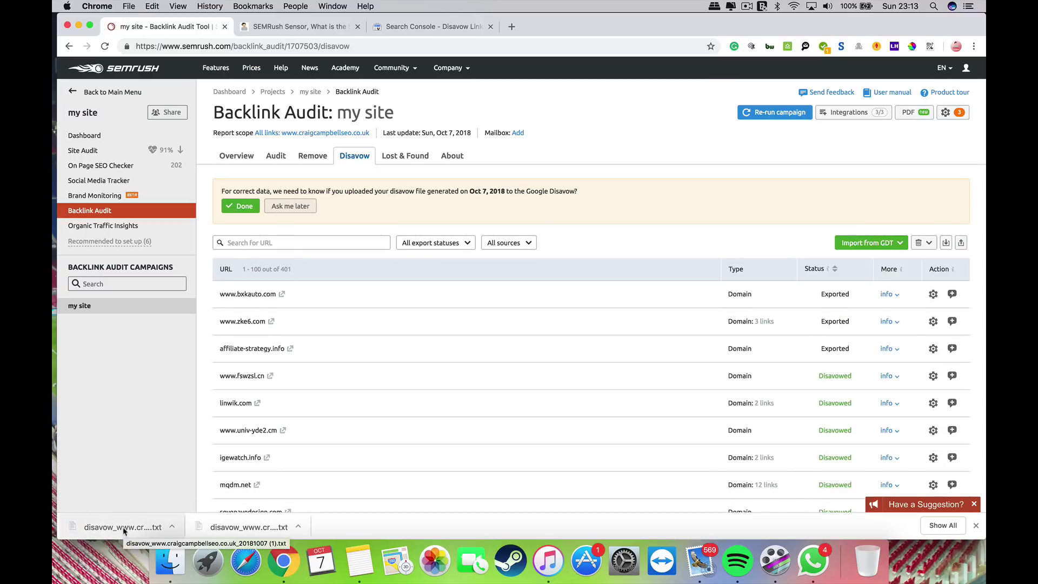
left_click(241, 205)
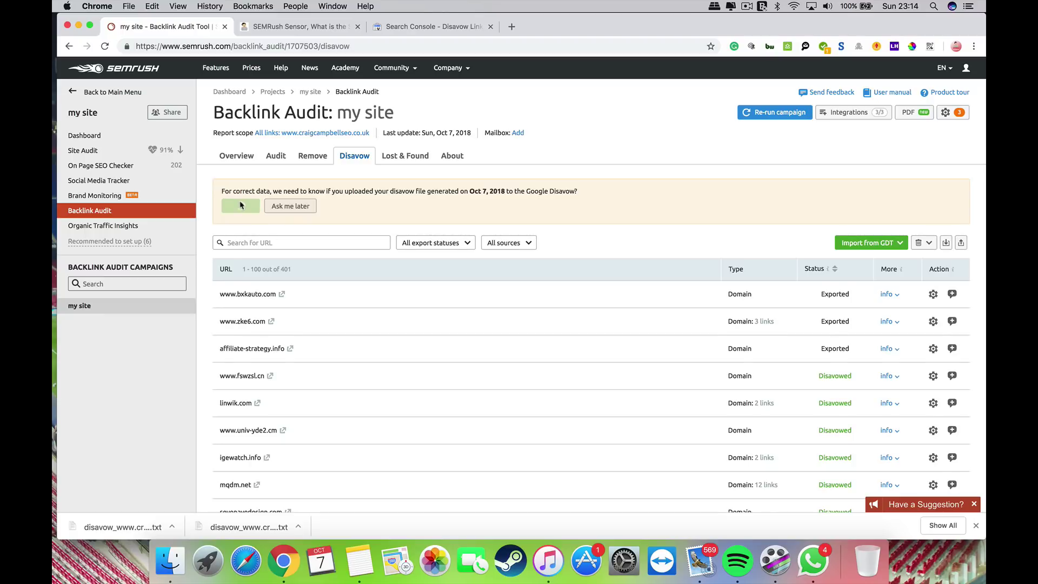
left_click(433, 26)
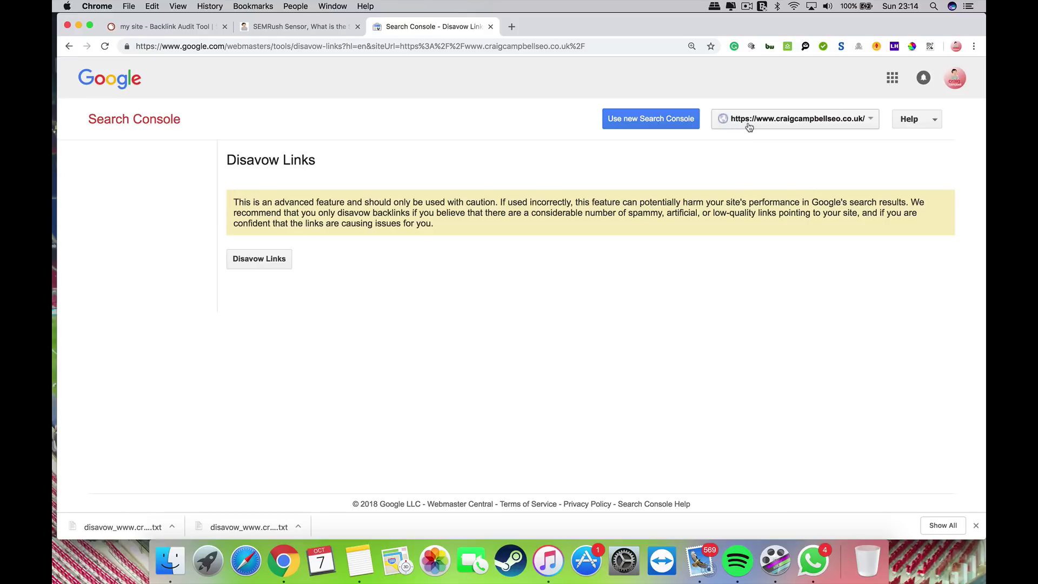
left_click(282, 260)
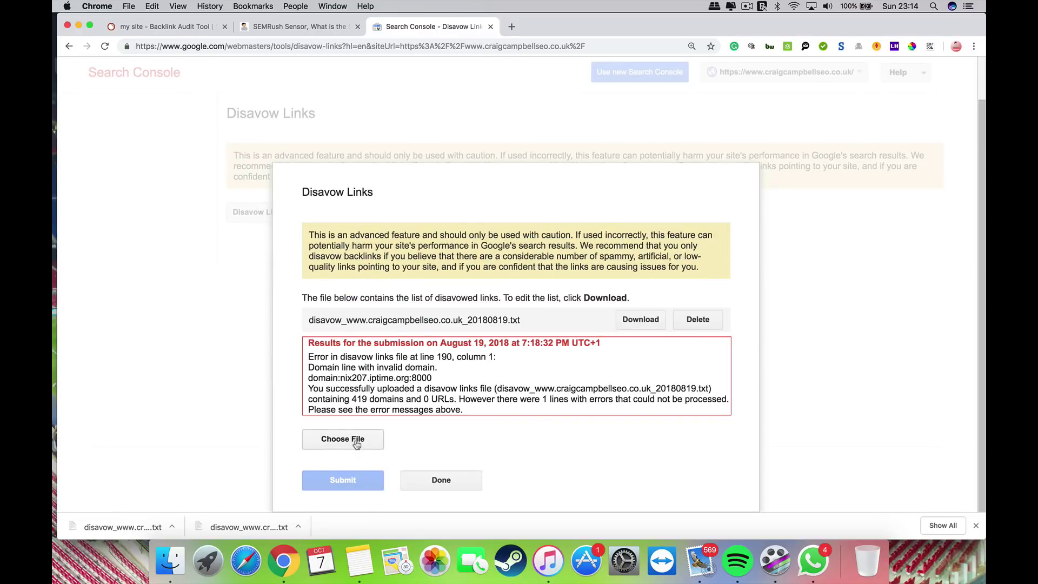
left_click(441, 480)
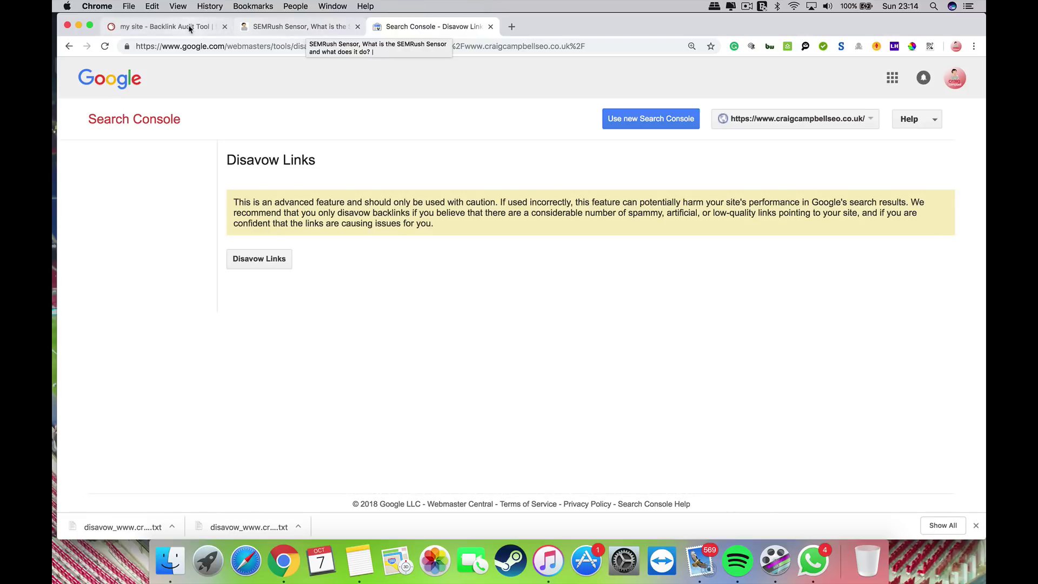
Switch back to the 'my site - Backlink Audit Tool' tab with the Disavow list.
left_click(162, 26)
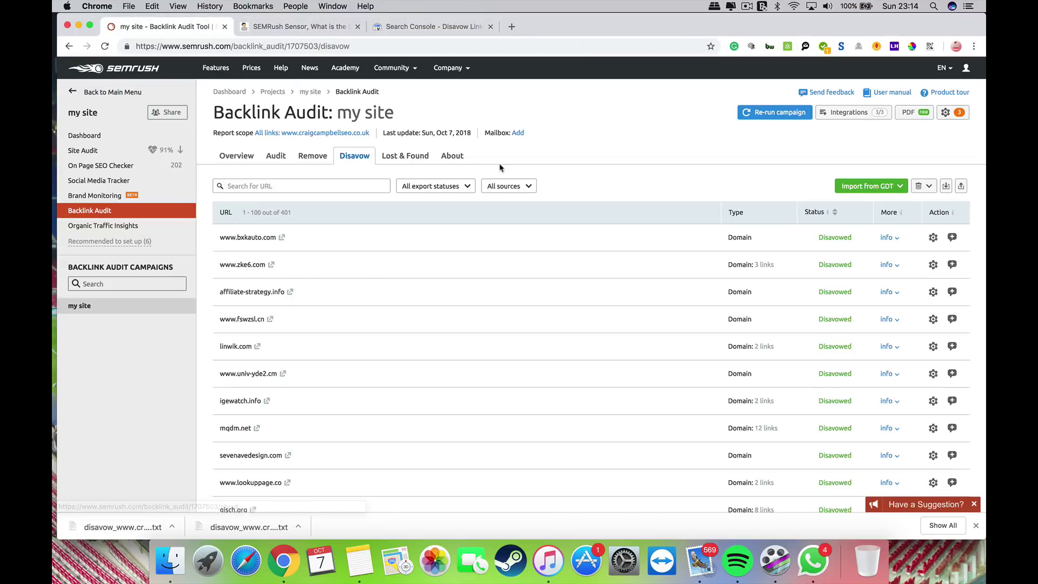